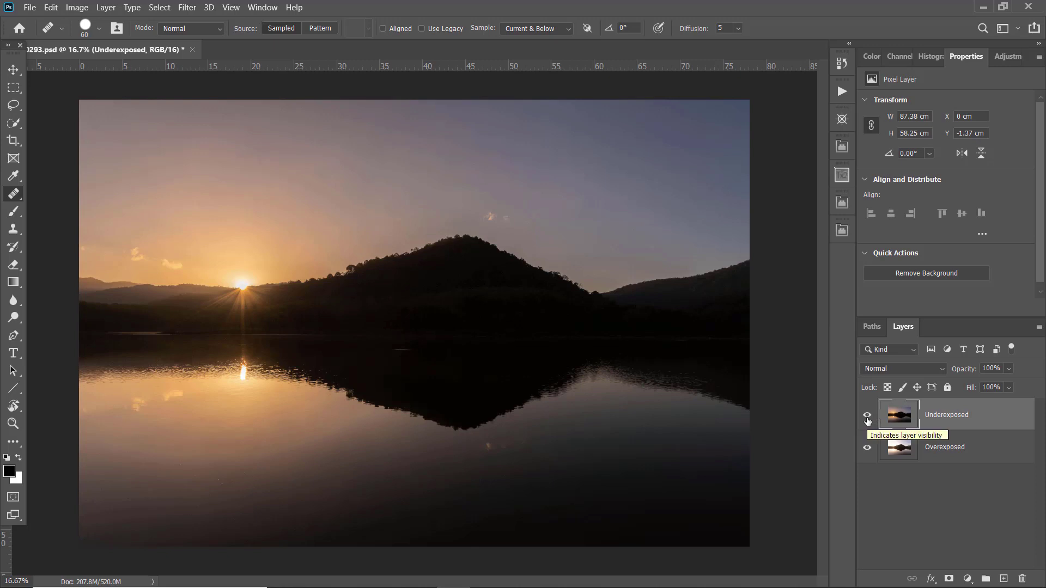
Toggle the Underexposed layer's visibility to compare both exposures, leaving it hidden
left_click(867, 417)
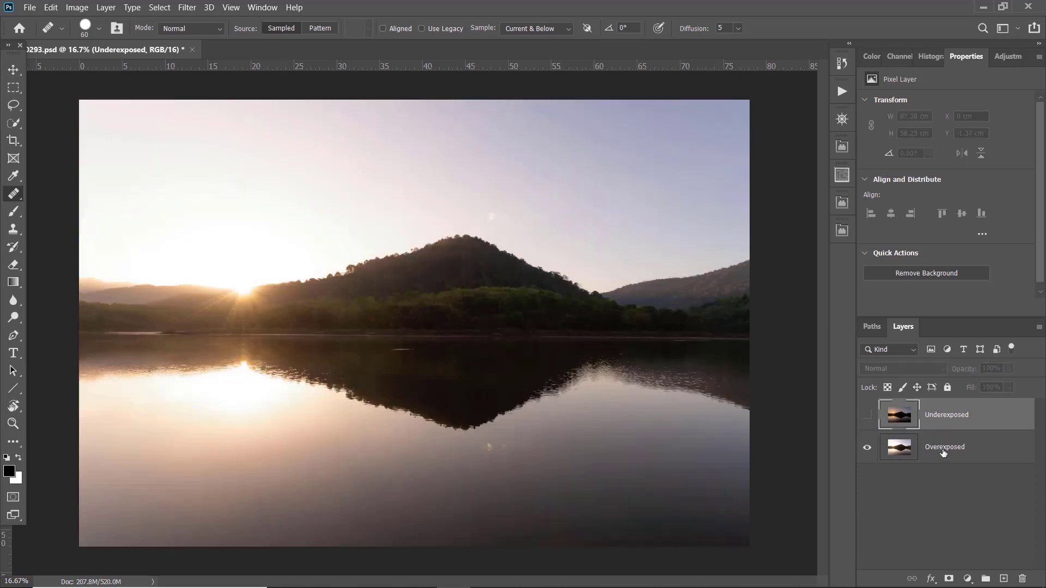
left_click(943, 453)
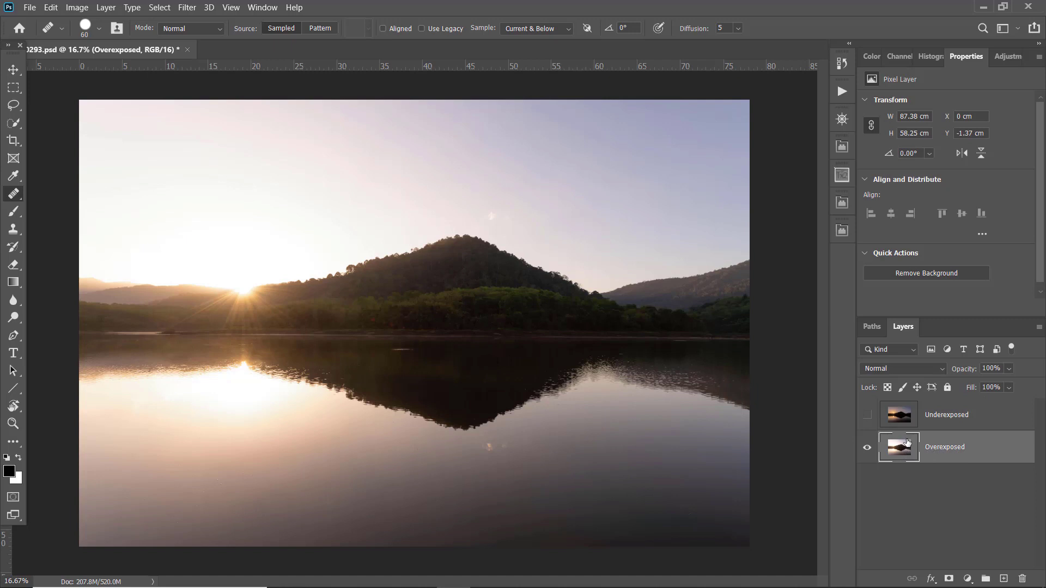
left_click(926, 423)
left_click(867, 416)
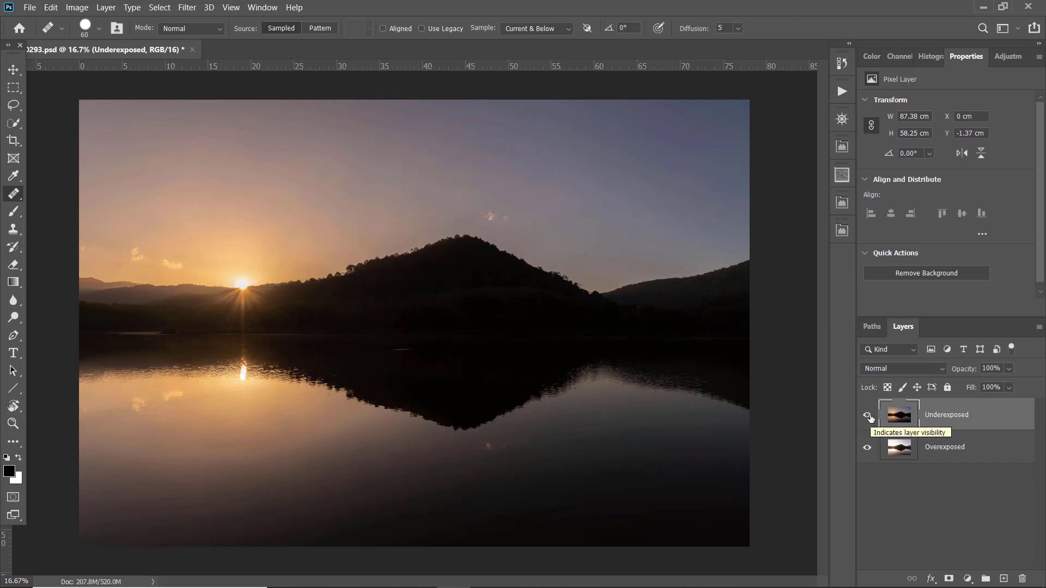
left_click(867, 416)
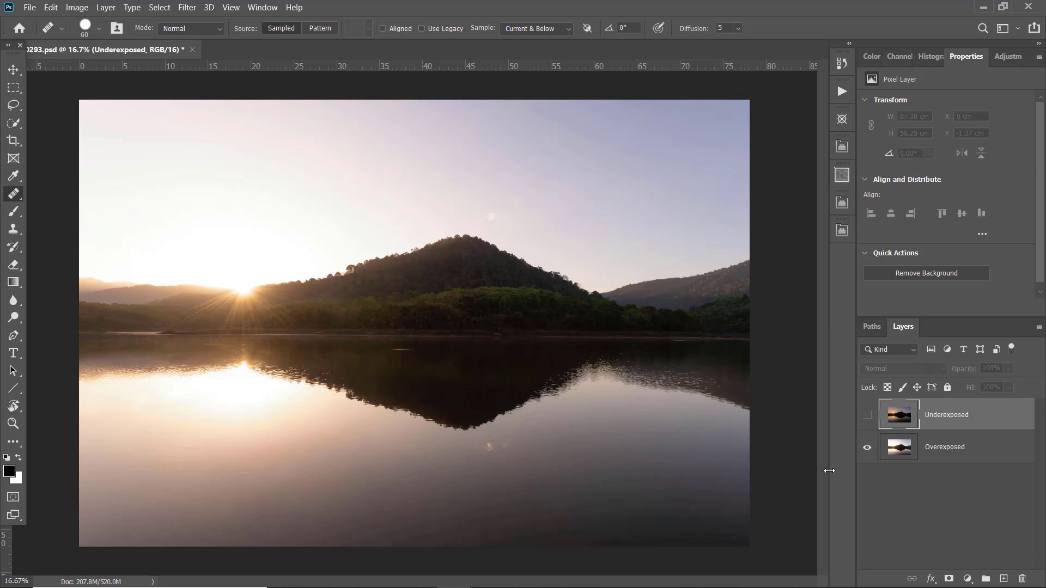
Run the LM_Lights_All action from the Actions panel and view the resulting channels
left_click(262, 7)
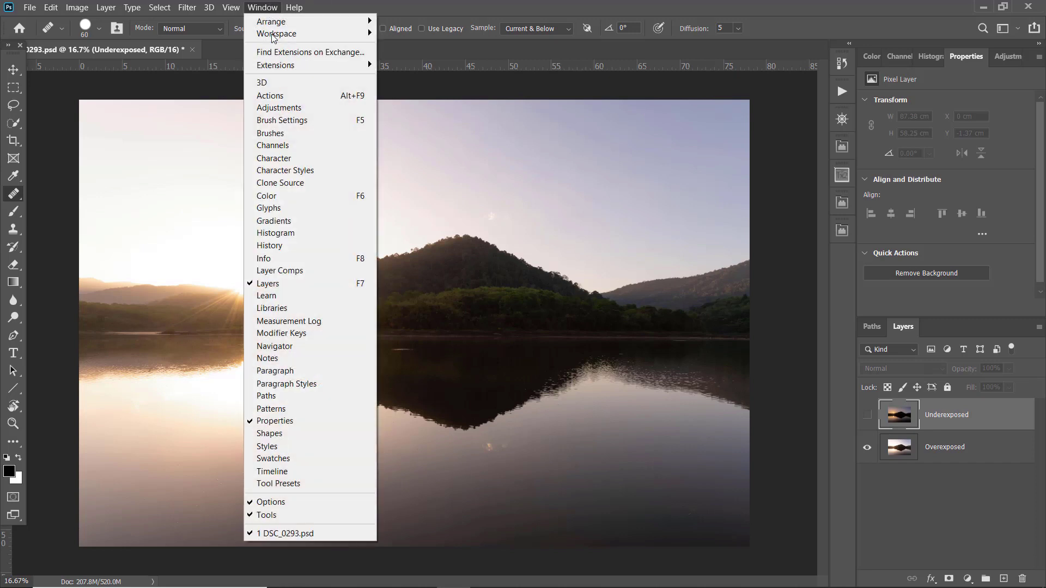
left_click(276, 97)
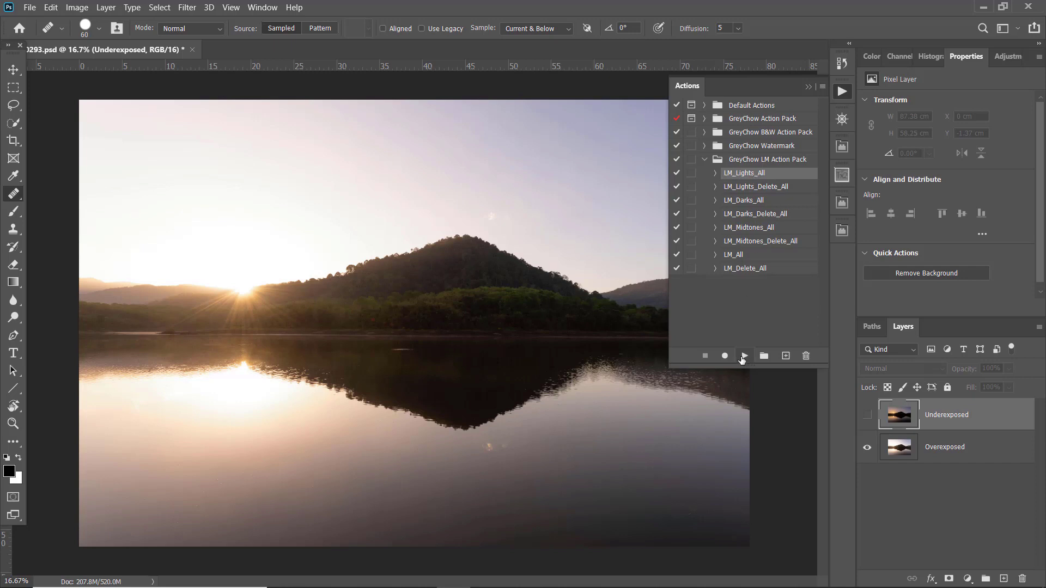
left_click(743, 357)
left_click(910, 57)
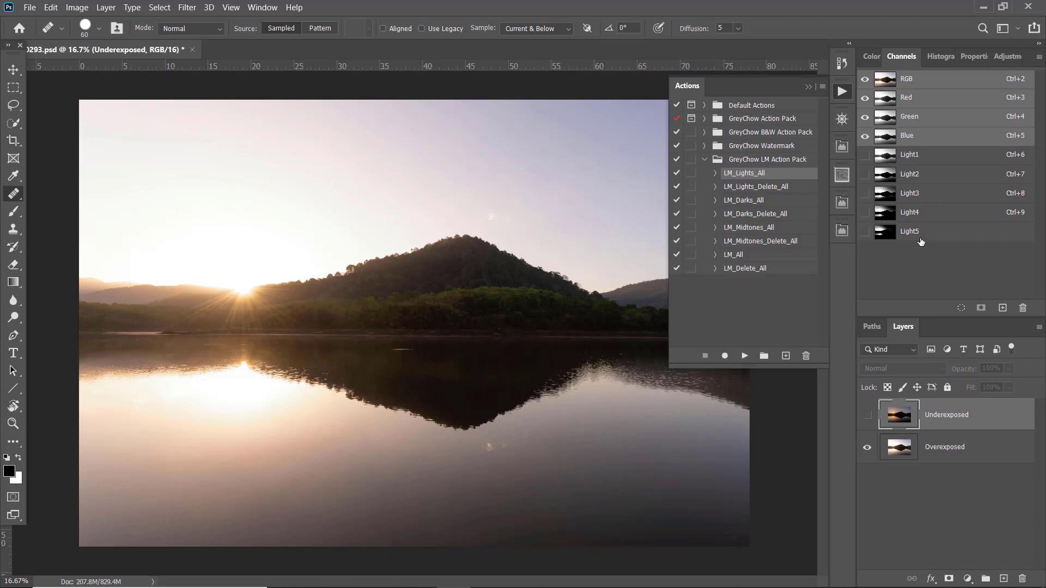
Preview the Light1 through Light5 masks, then load Light2 as a selection
left_click(926, 158)
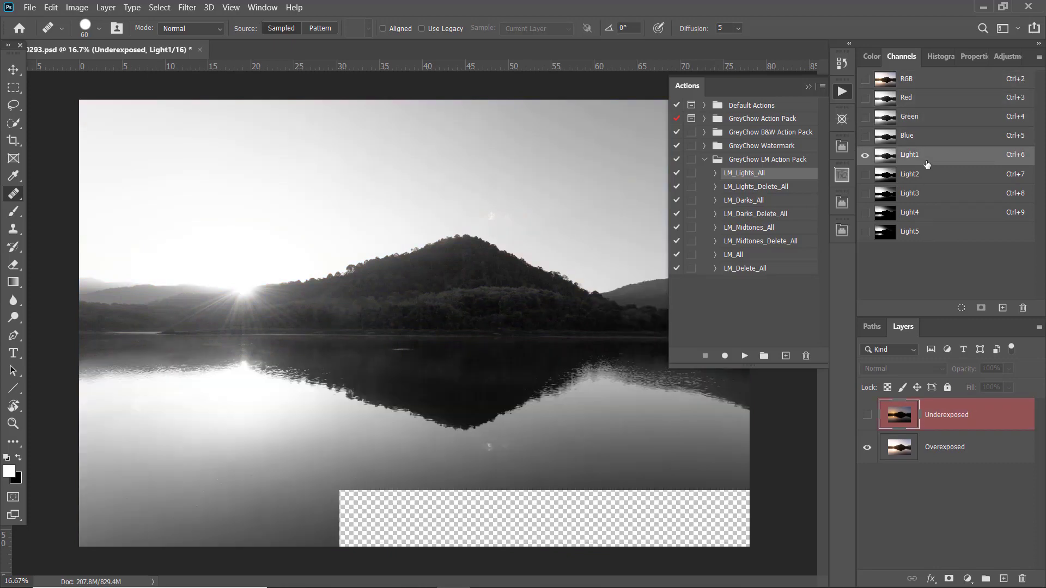
left_click(808, 86)
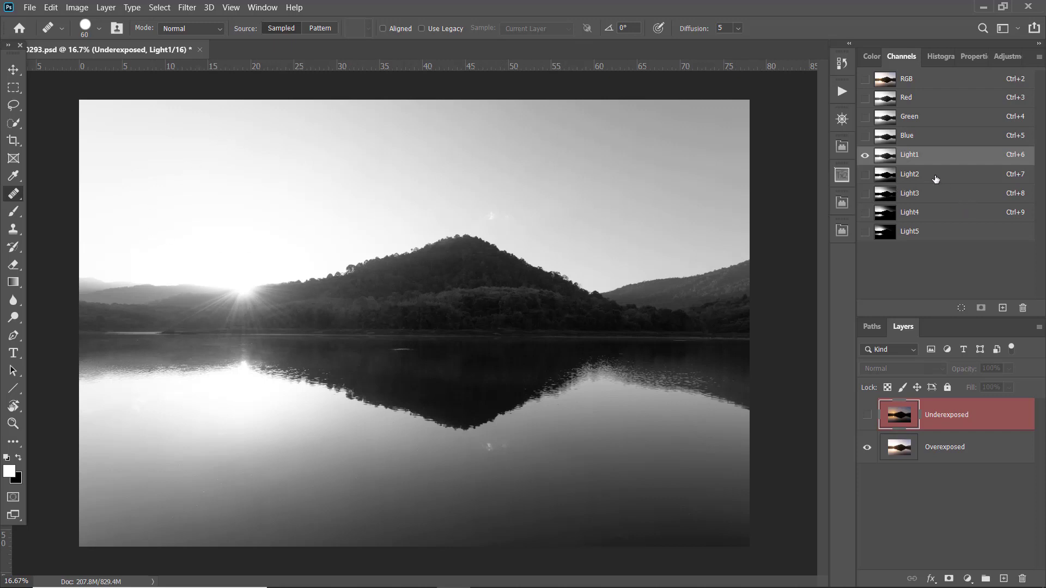
left_click(935, 176)
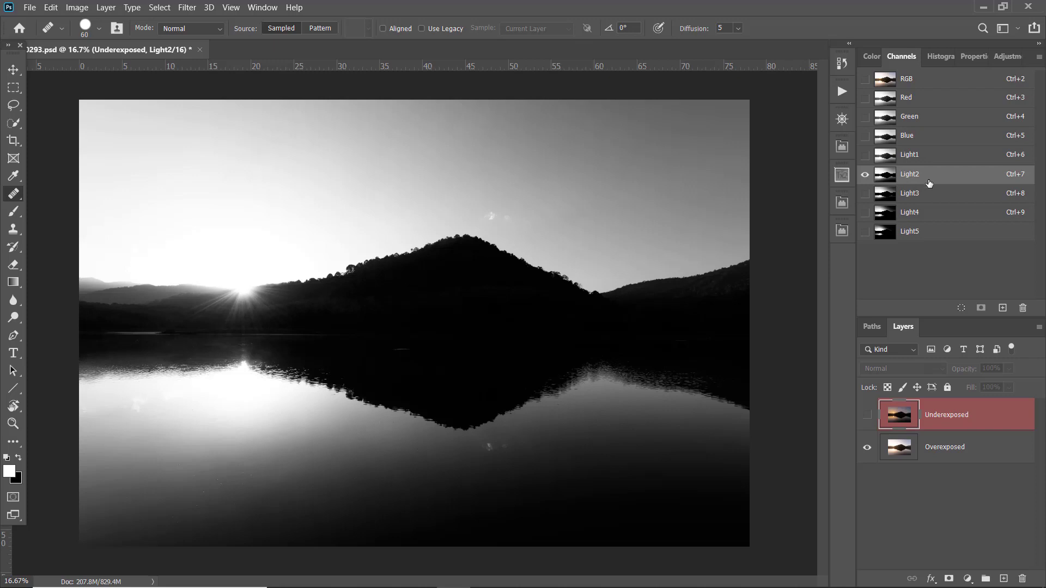
left_click(922, 196)
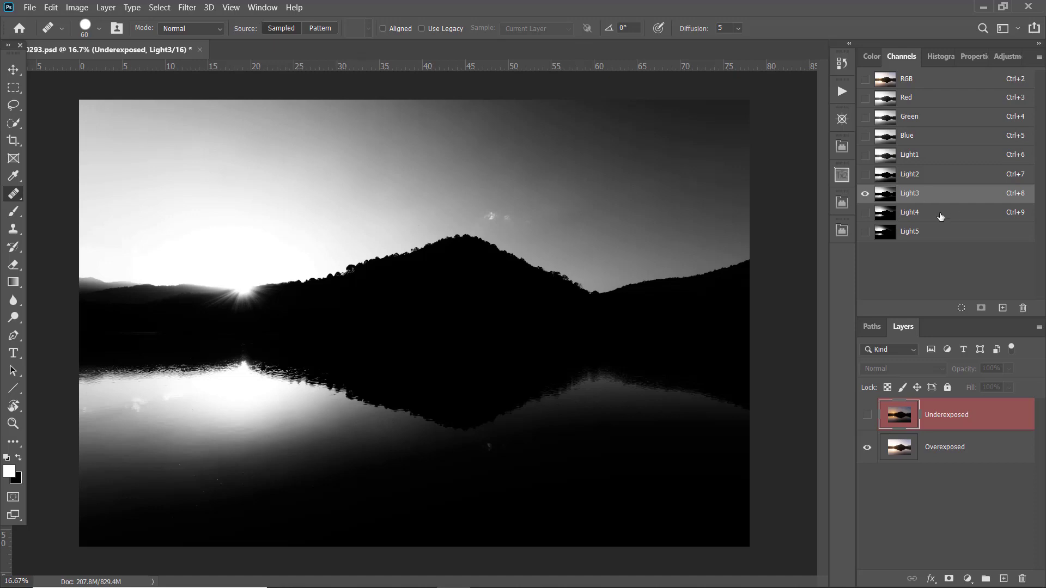
left_click(941, 216)
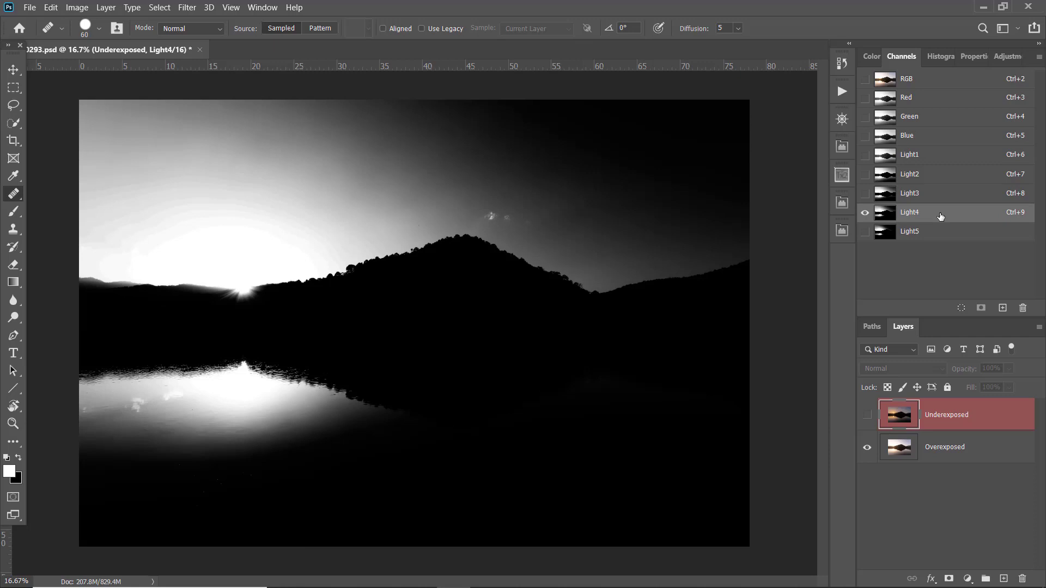
left_click(929, 232)
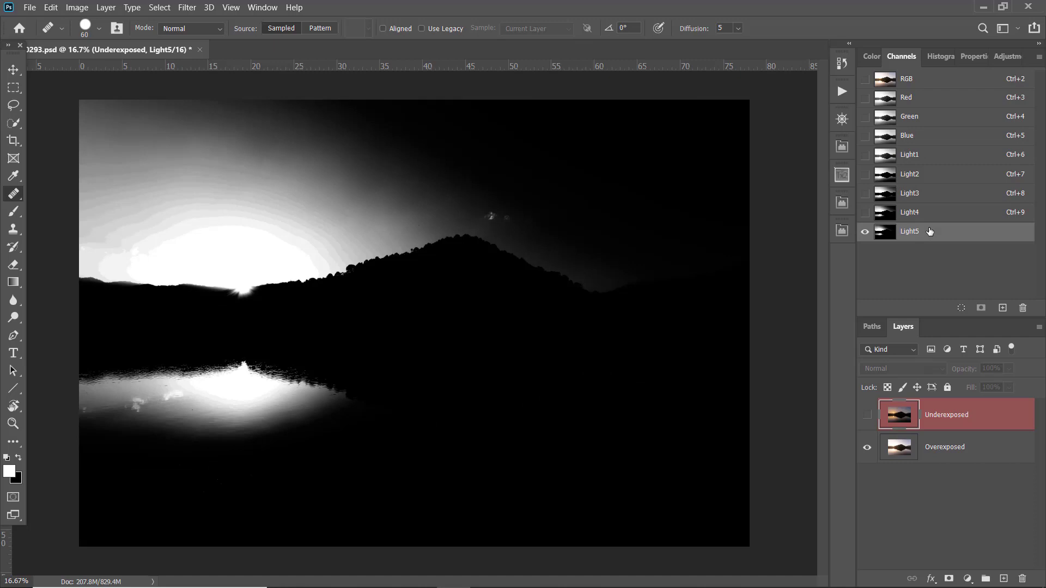
left_click(934, 178)
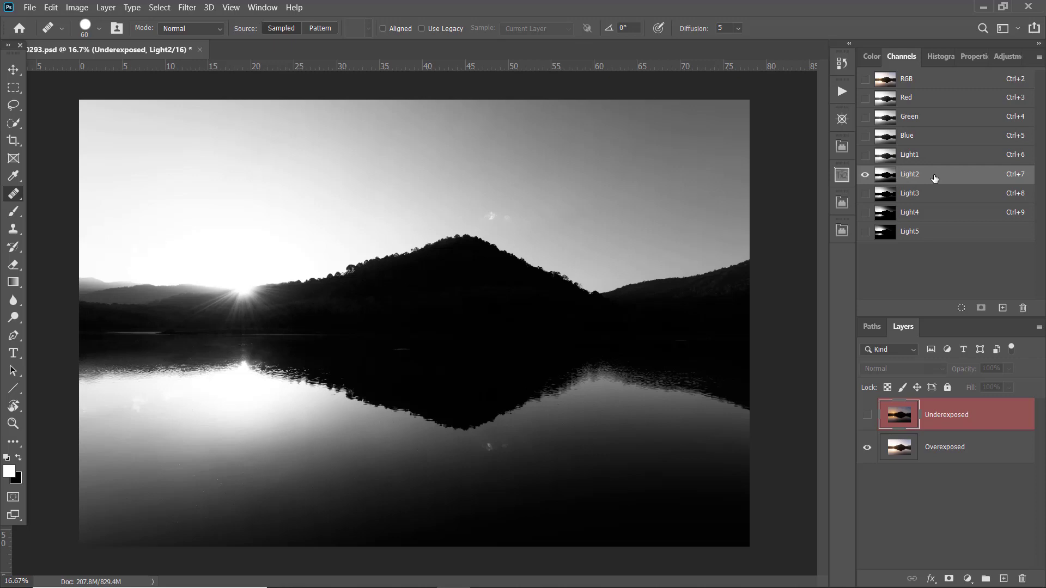
left_click(935, 178, "ctrl")
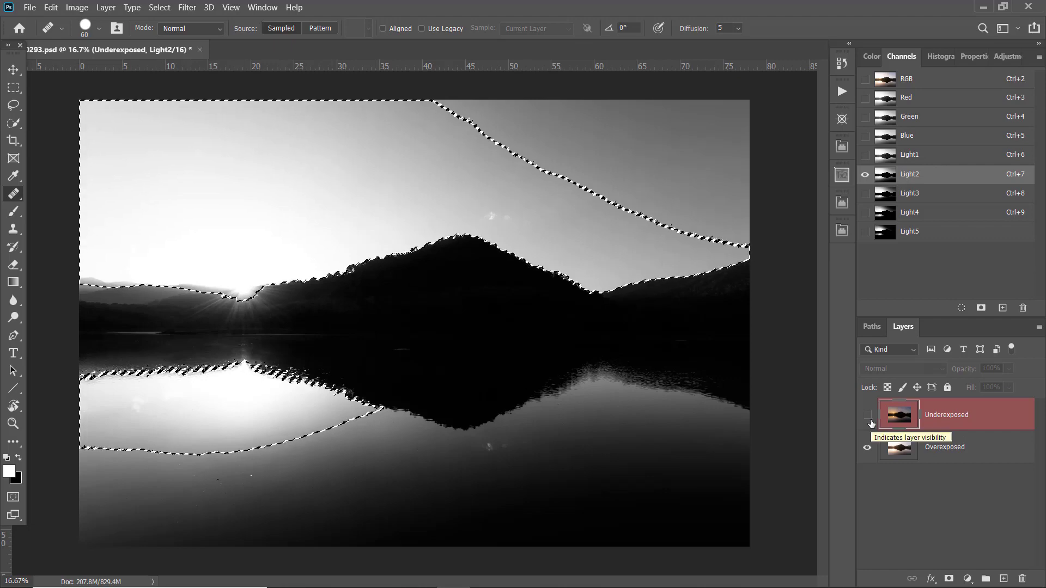
Show the Underexposed layer and turn the Light2 selection into its layer mask
left_click(869, 419)
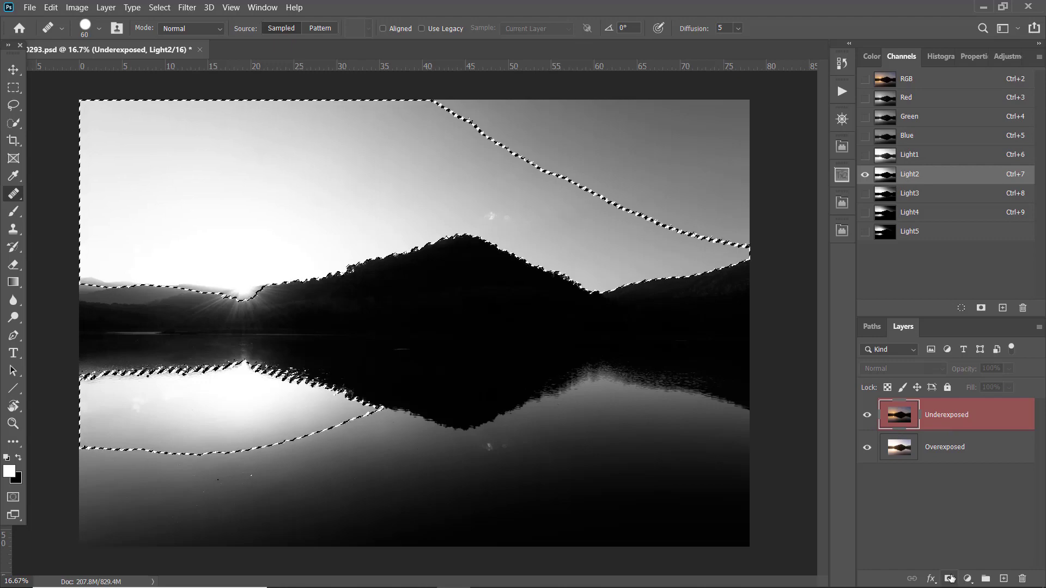
left_click(949, 578)
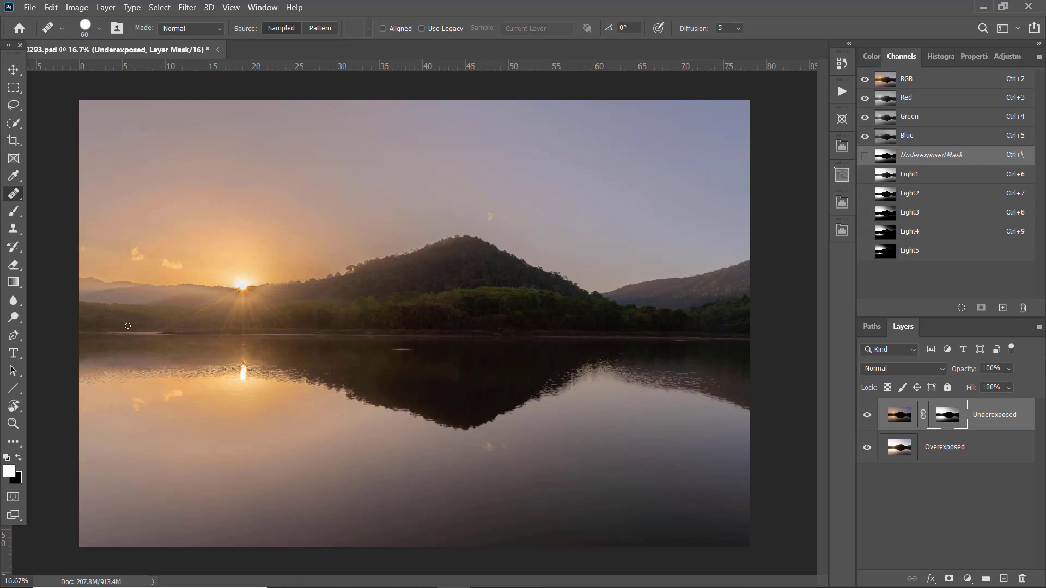
Paint the mask at 26% opacity: black size 250 around the sun, then white size 1400
left_click(14, 211)
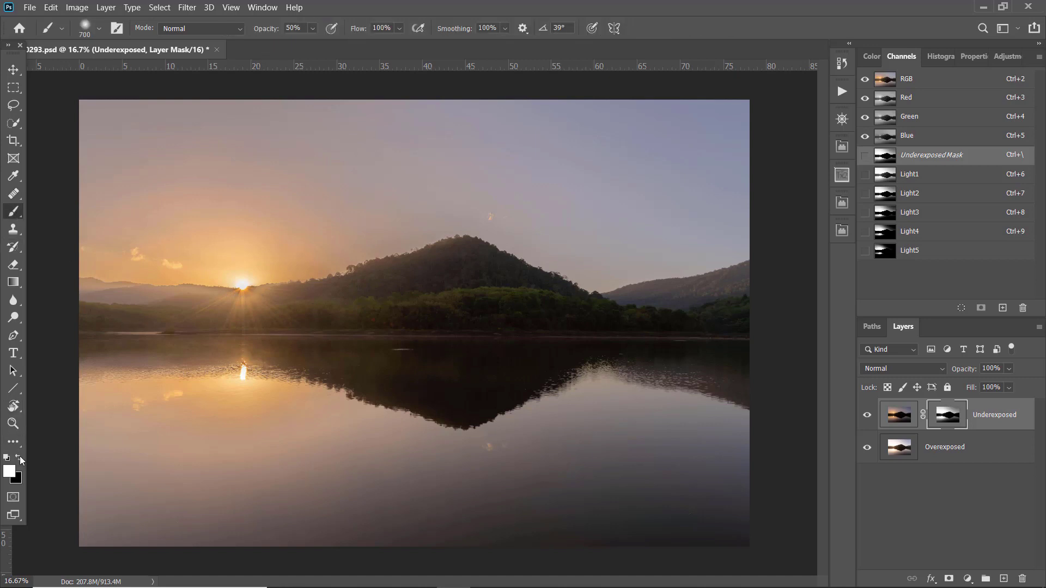
left_click(20, 459)
left_click_drag(264, 31, 247, 34)
key("bracketleft")
key("bracketleft")
key("bracketleft")
key("bracketleft")
key("bracketleft")
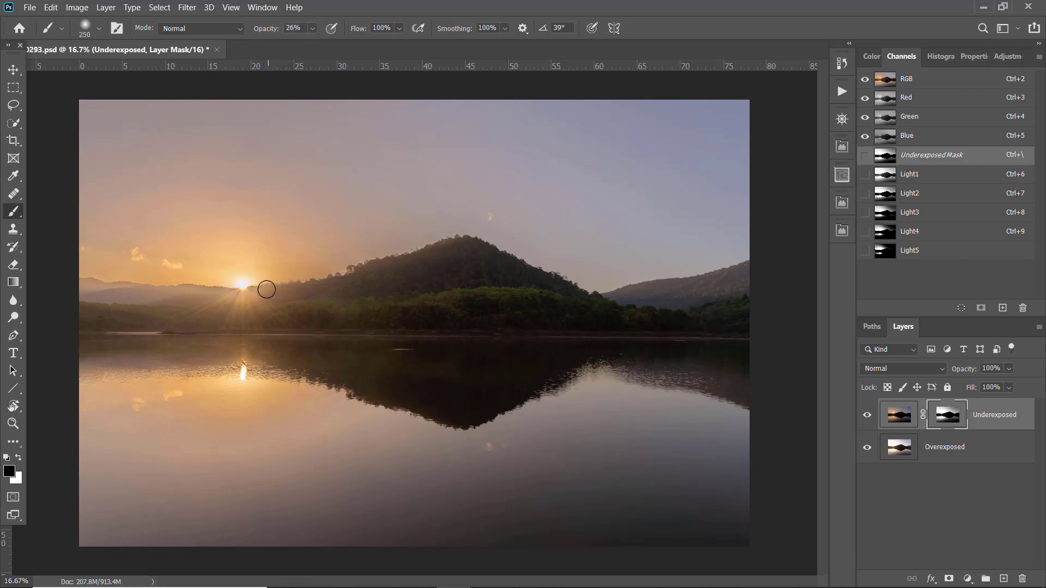
mouse_move(266, 289)
left_mouse_down()
mouse_move(210, 298)
mouse_move(281, 297)
mouse_move(186, 299)
mouse_move(306, 297)
left_mouse_up()
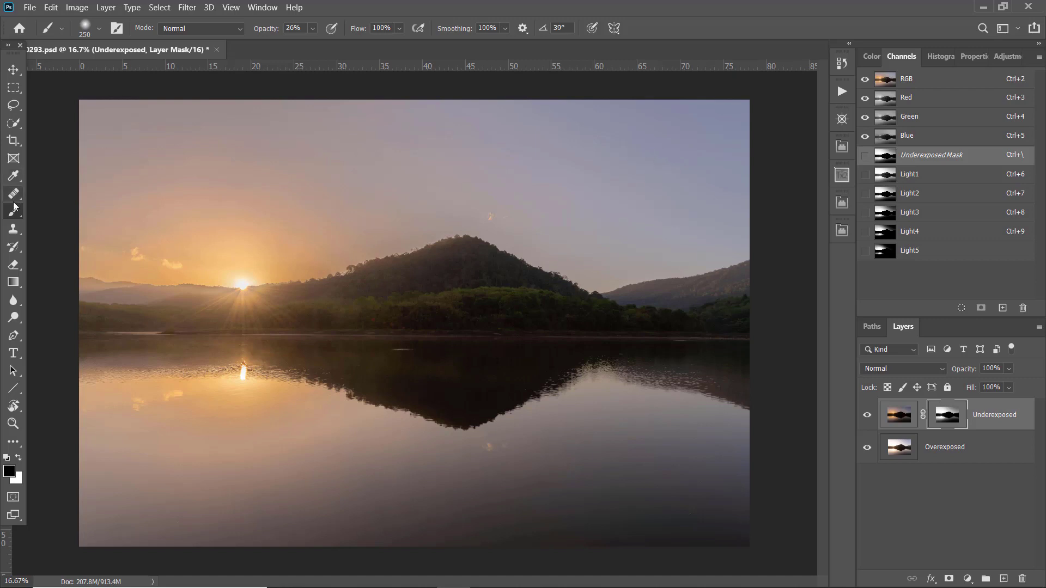
left_click(19, 459)
key("bracketright")
key("bracketright")
key("bracketright")
key("bracketright")
key("bracketright")
key("bracketright")
key("bracketright")
key("bracketright")
key("bracketright")
key("bracketright")
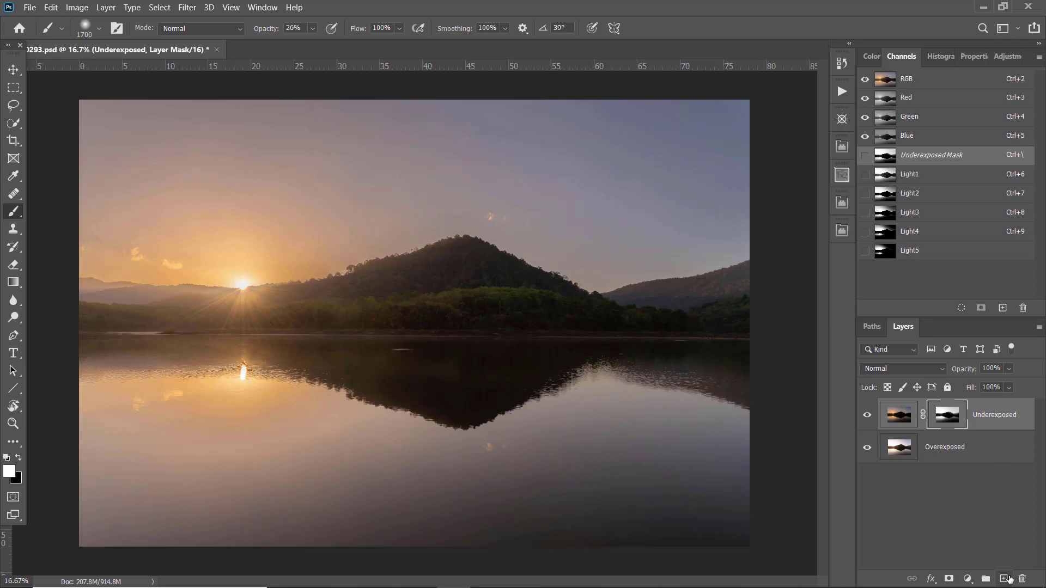
Add a blank Layer 1 and zoom to 50% on the sun's lake reflection for healing
left_click(1009, 578)
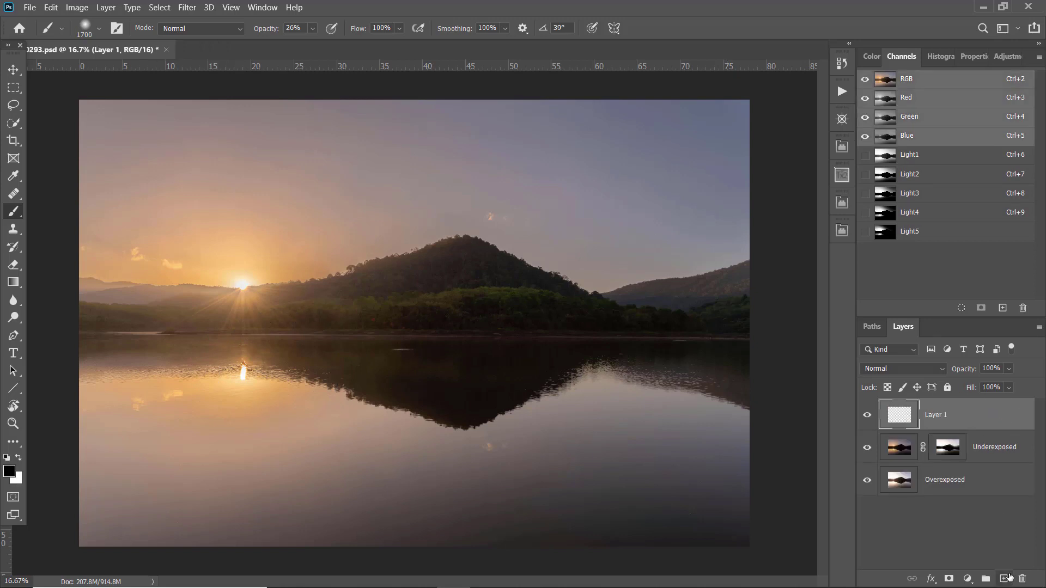
left_click(15, 194)
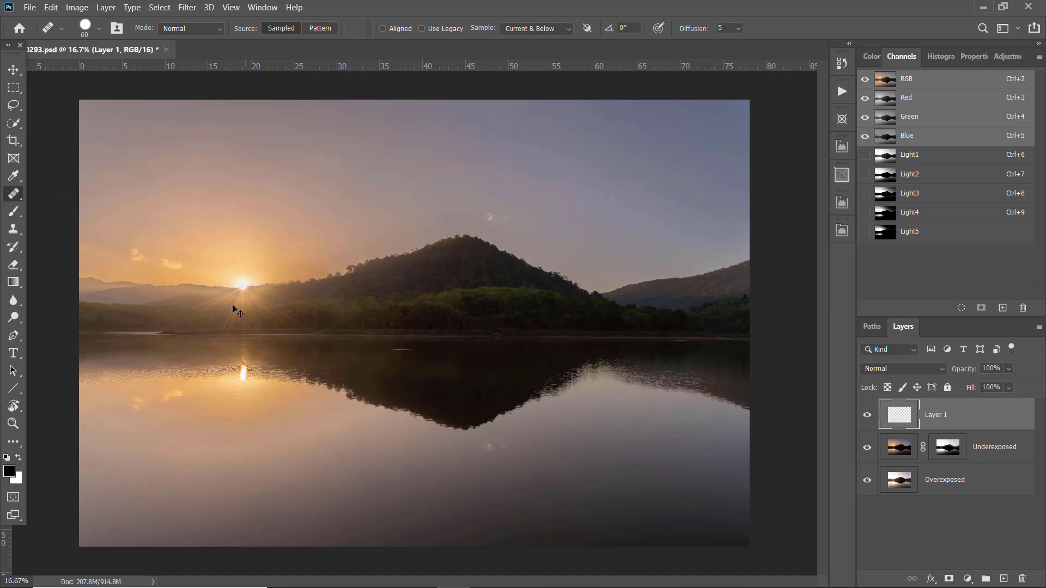
key("ctrl+plus")
key("ctrl+plus")
left_click_drag(158, 397, 550, 222)
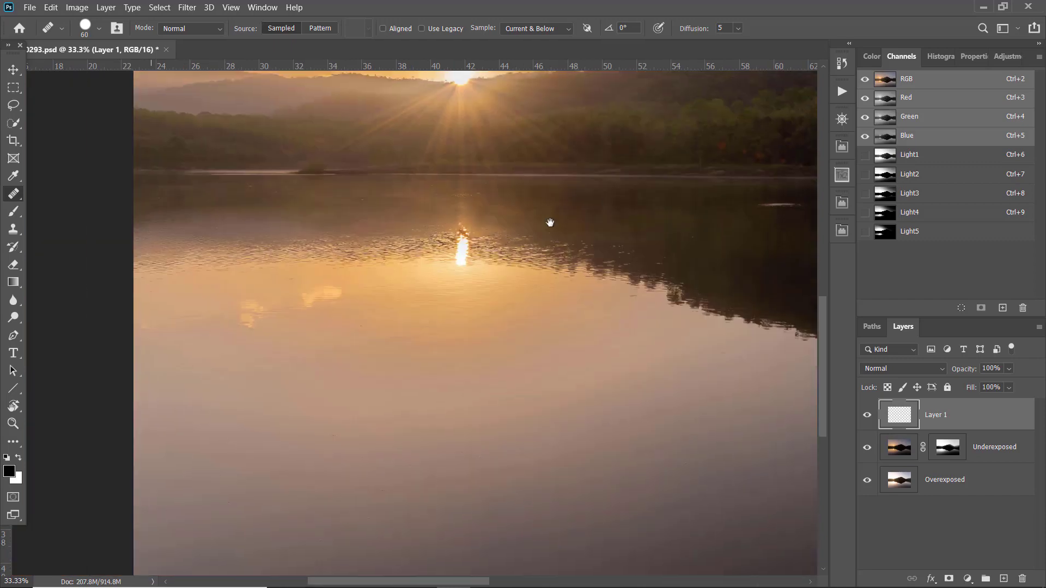
key("ctrl+plus")
mouse_move(545, 186)
left_mouse_down()
mouse_move(313, 331)
mouse_move(353, 309)
left_mouse_up()
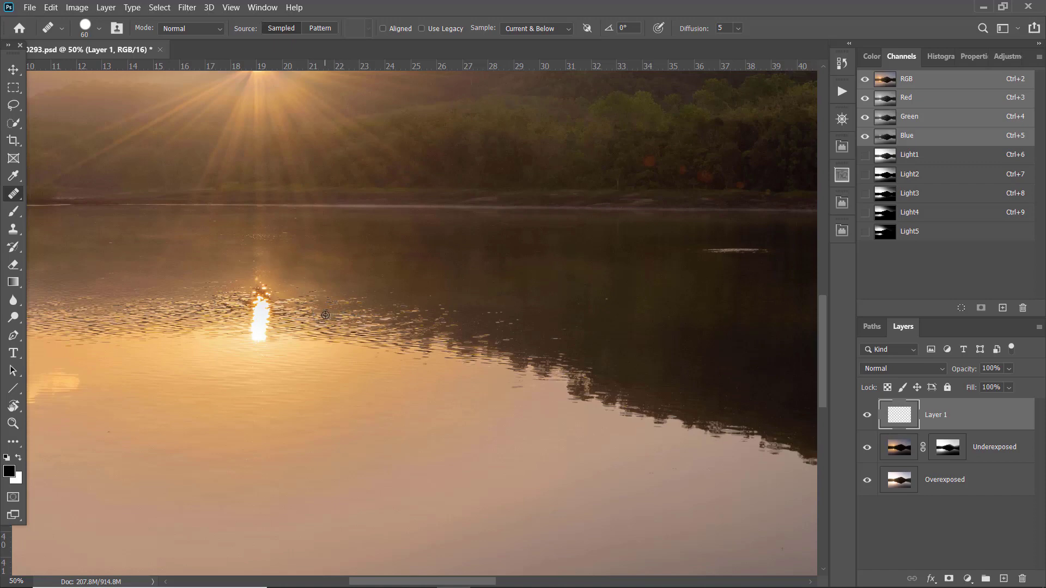
Heal the top of the sun's reflection and a stray water highlight with a size-125 healing brush
key("bracketright")
key("bracketright")
key("bracketright")
key("bracketright")
key("bracketright")
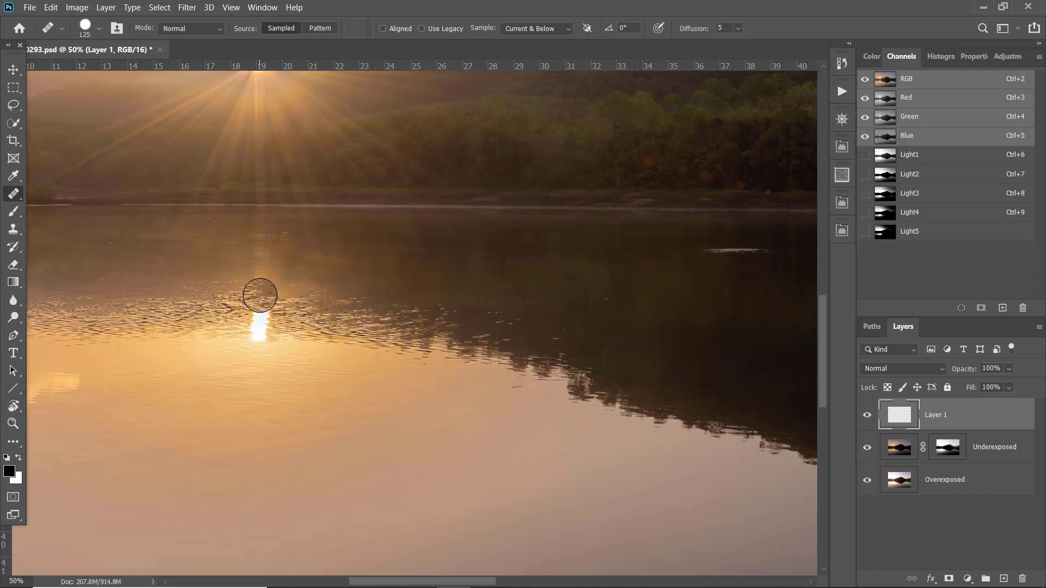
mouse_move(260, 295)
left_mouse_down()
mouse_move(269, 299)
mouse_move(259, 322)
mouse_move(275, 326)
left_mouse_up()
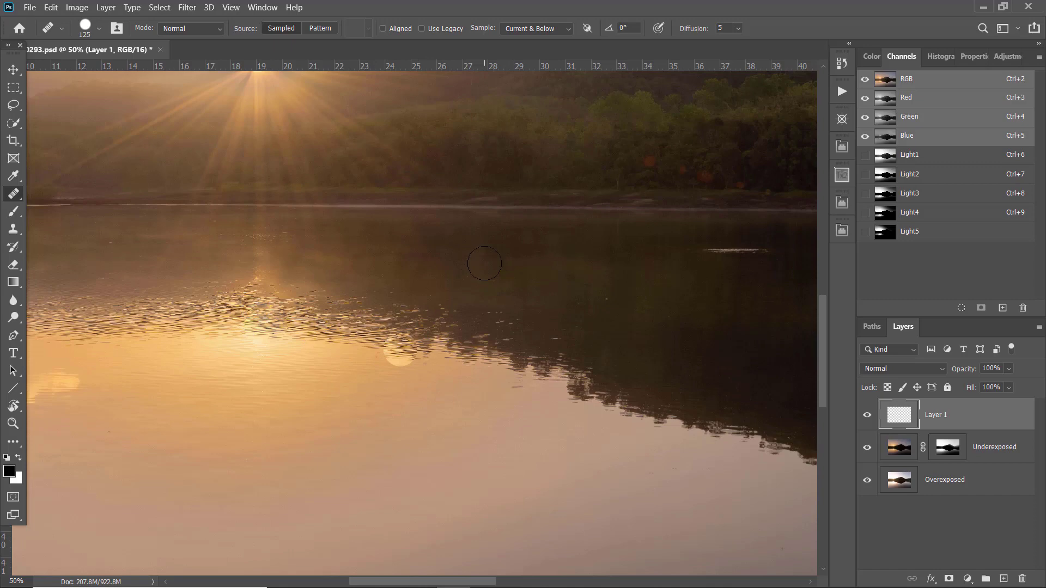
left_click_drag(592, 258, 606, 257)
left_click_drag(653, 282, 362, 378)
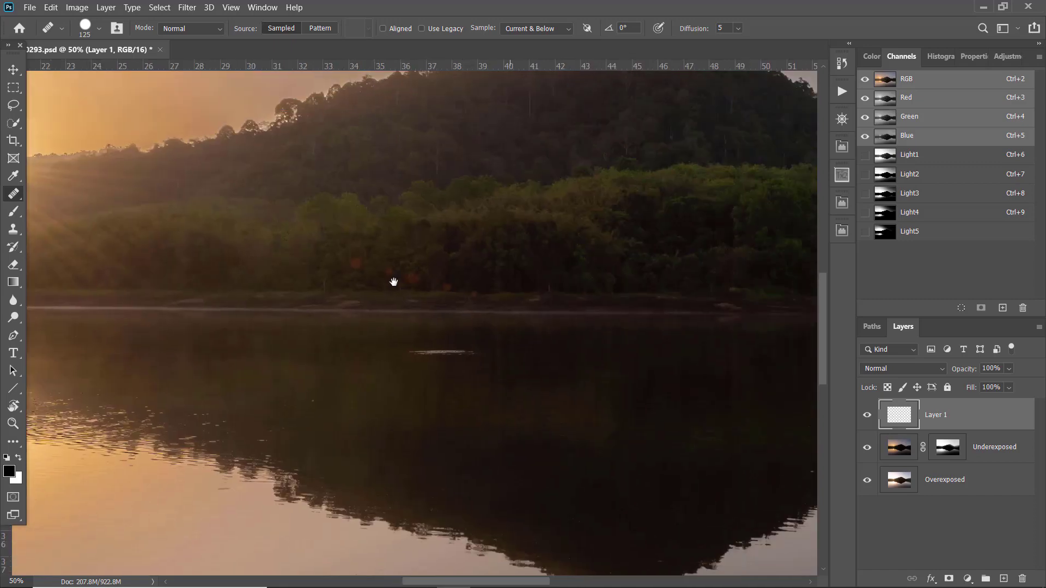
left_click_drag(347, 258, 345, 250)
key("ctrl+z")
Heal small red spots in the trees and on the shoreline at size 70, then zoom out
left_click(358, 263)
key("bracketleft")
left_click(414, 276)
left_click(446, 284)
key("ctrl+minus")
key("ctrl+minus")
key("ctrl+minus")
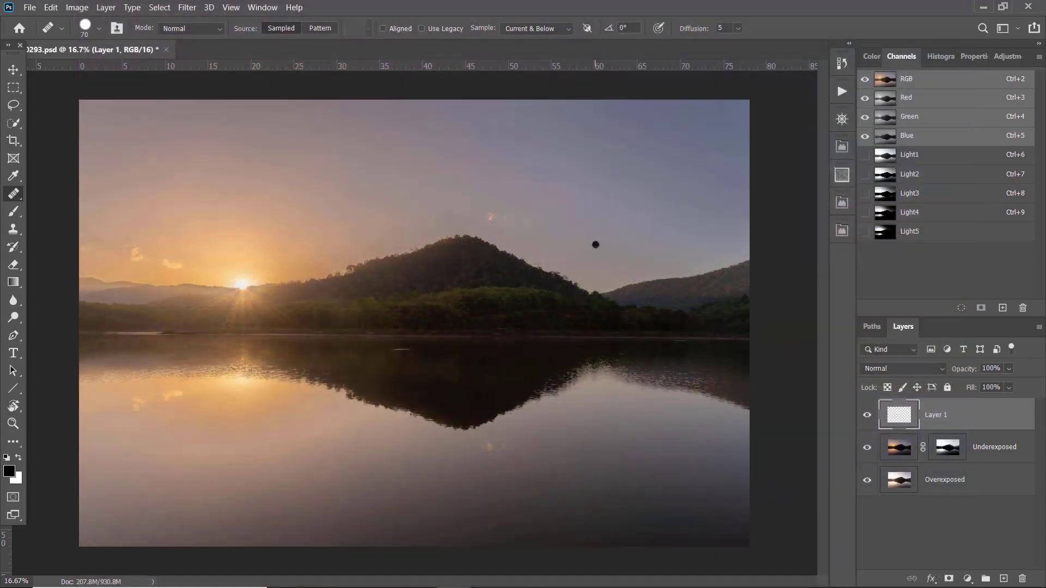
left_click(840, 94)
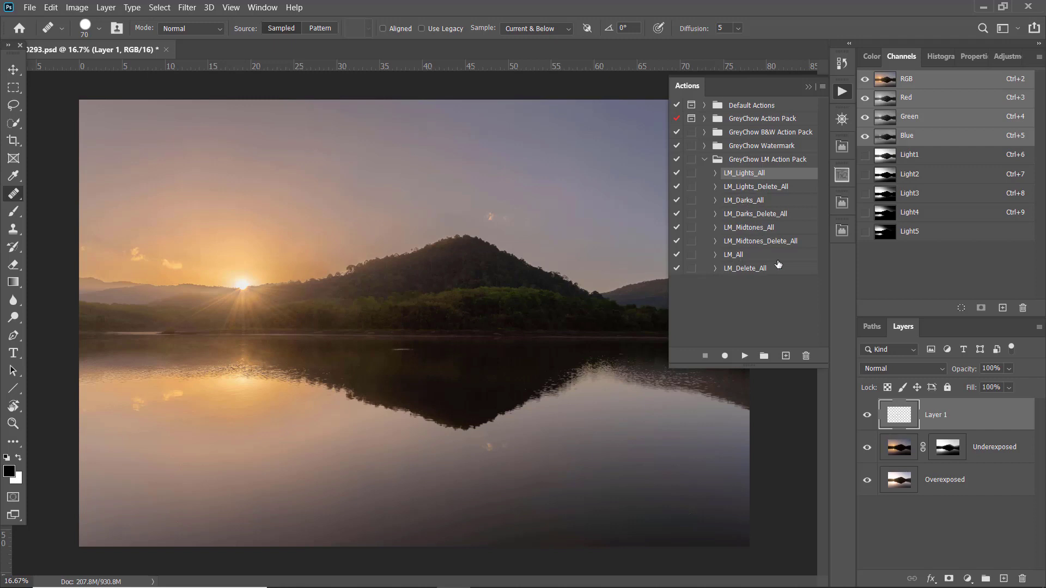
Run the LM_Lights_Delete_All action to remove the Light1–Light5 channels
left_click(784, 187)
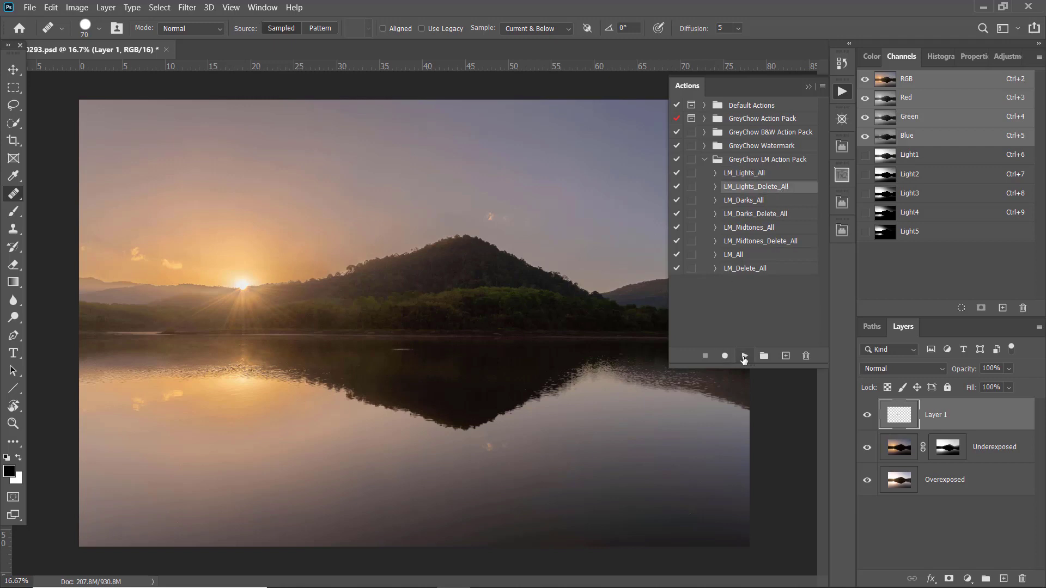
left_click(744, 357)
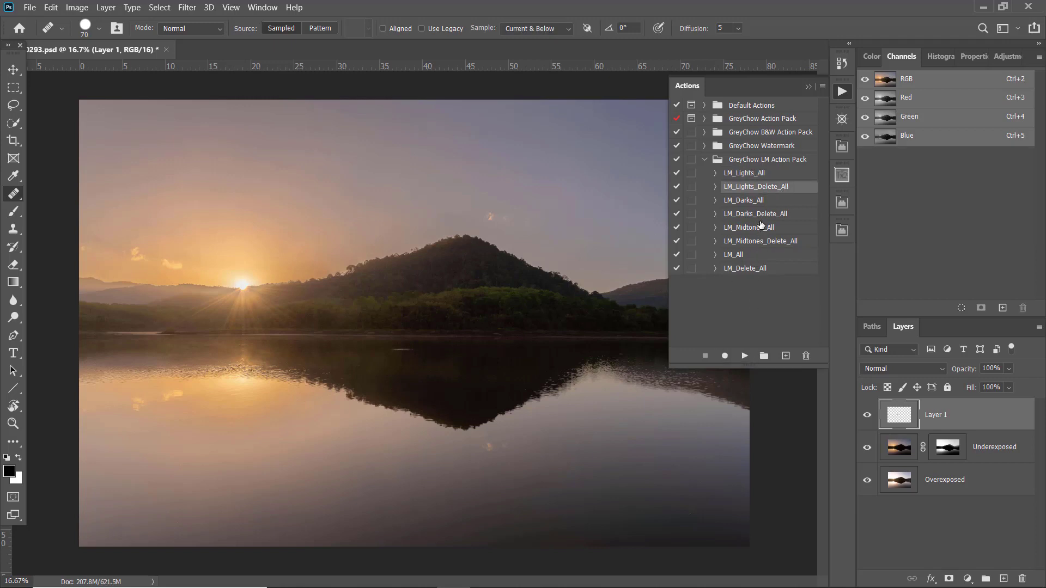